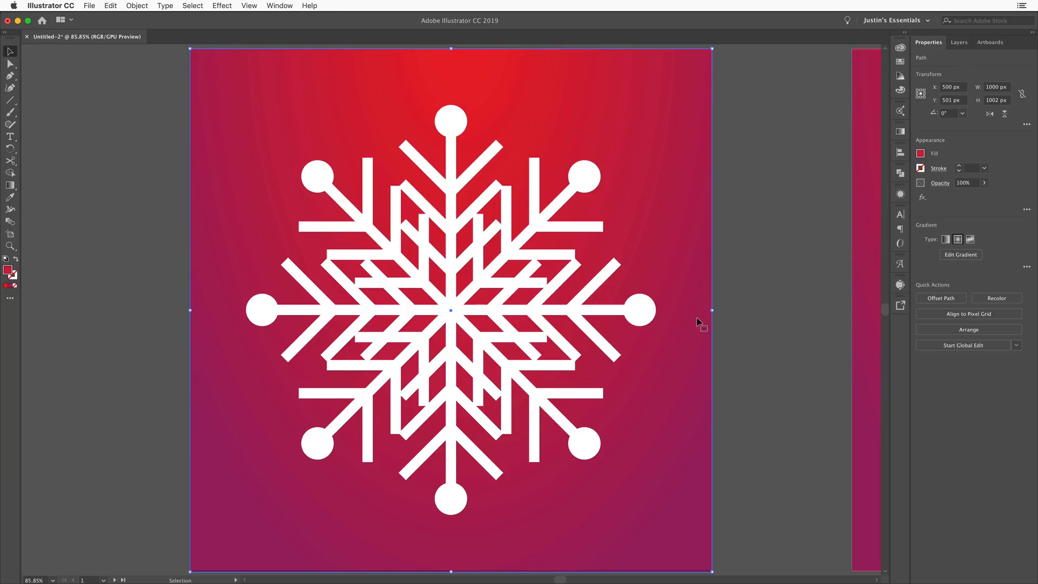
Step: Draw a circle about 56 px in diameter centred on the empty second artboard with the Ellipse tool
left_click_drag(797, 228, 260, 239)
left_click_drag(629, 234, 566, 239)
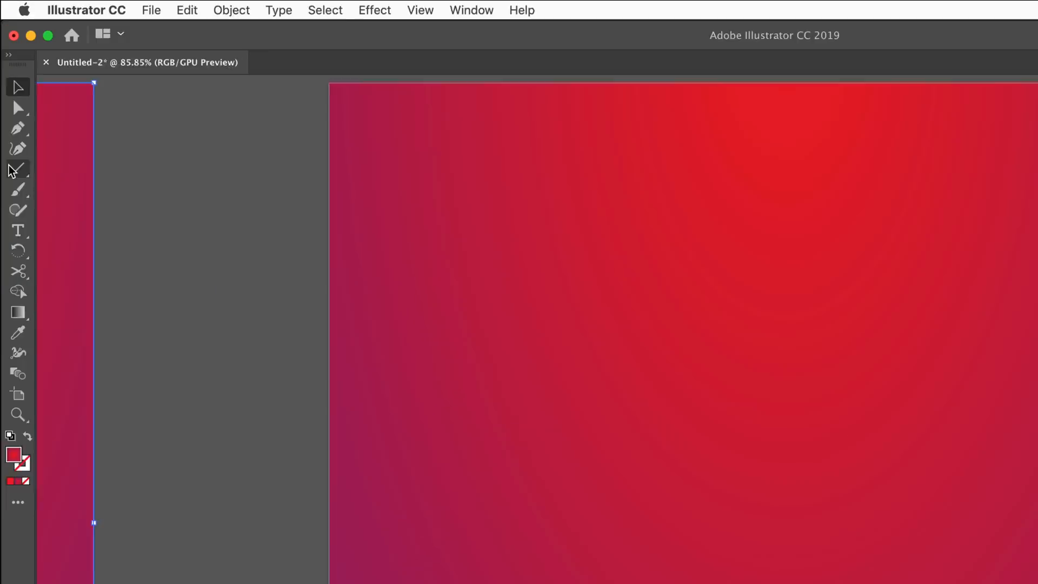
left_click(14, 171)
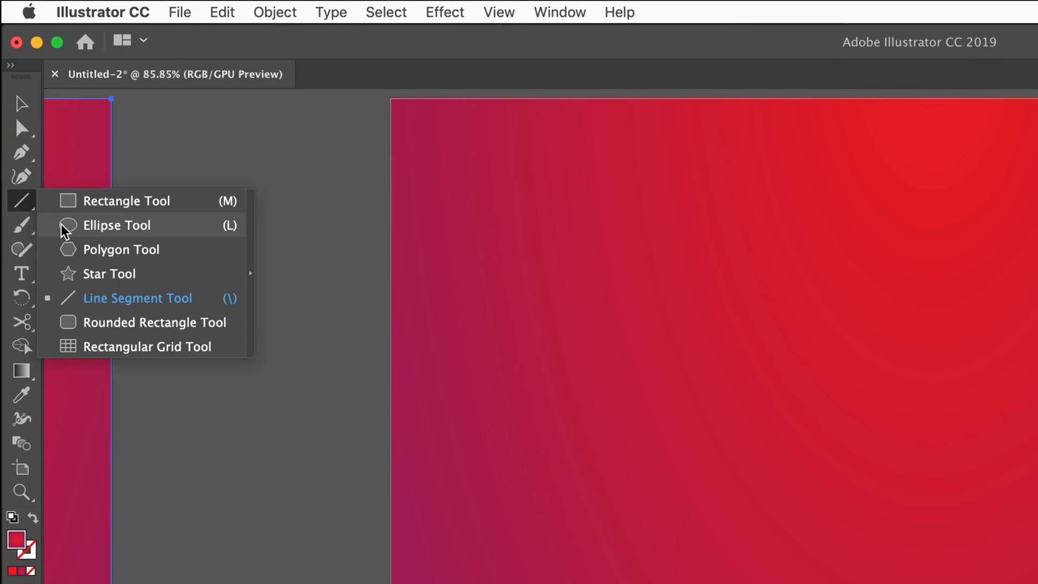
left_click(64, 227)
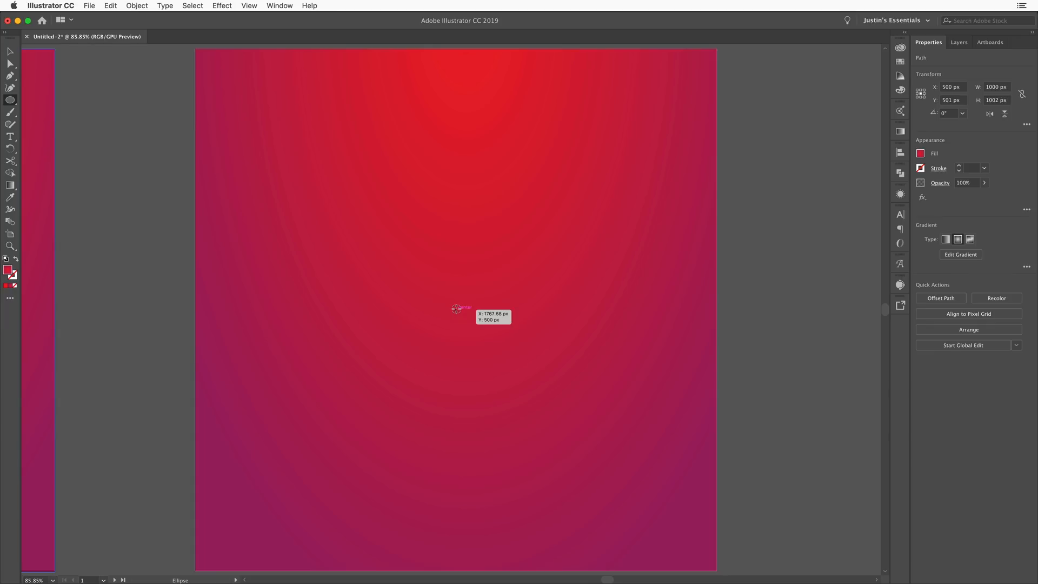
left_click_drag(456, 309, 466, 324)
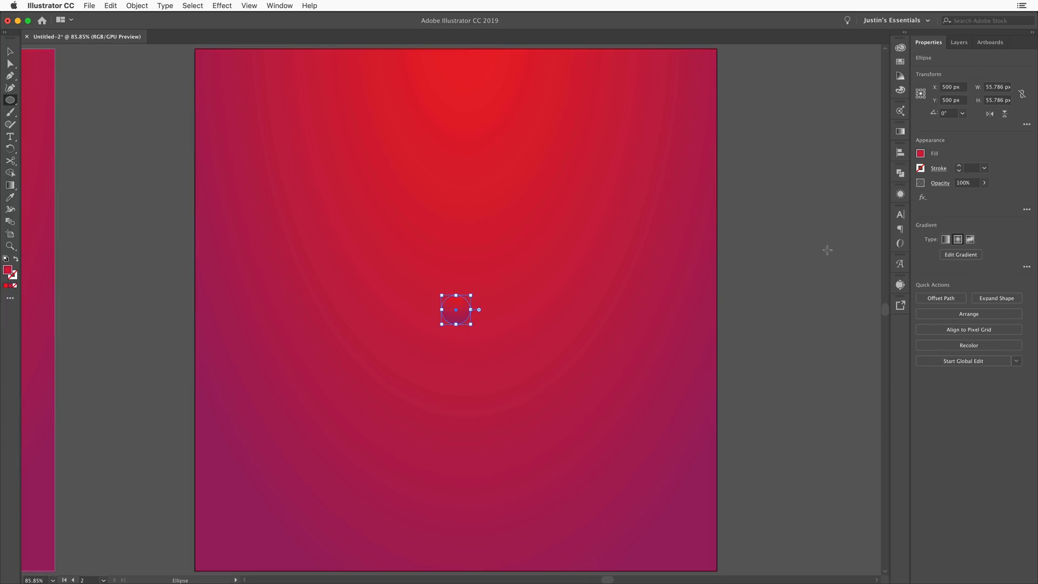
Step: Fill the circle with white and shrink it from its centre to about 50 px in diameter
left_click(900, 62)
left_click(784, 75)
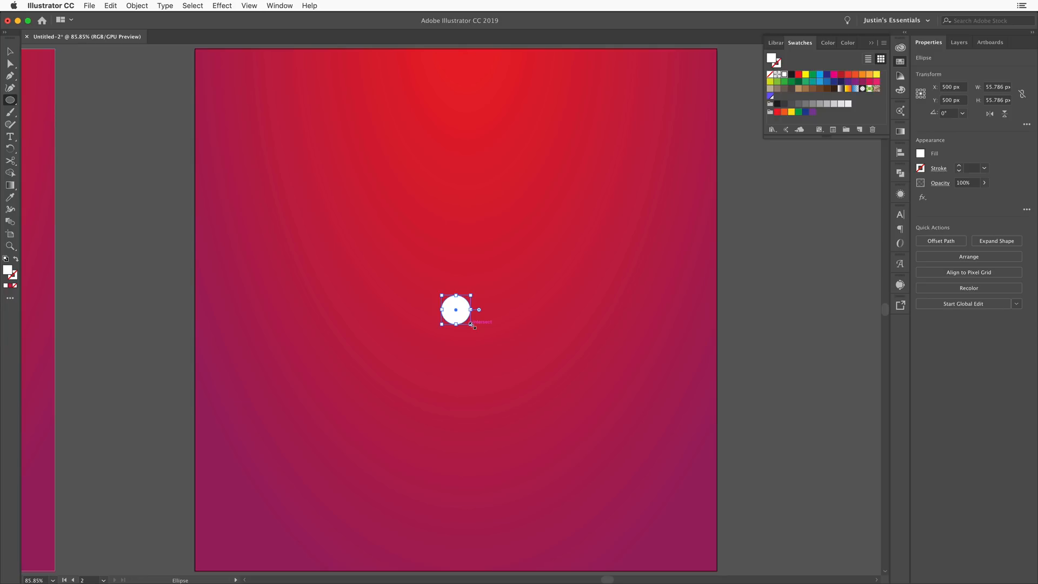
left_click_drag(471, 324, 472, 323)
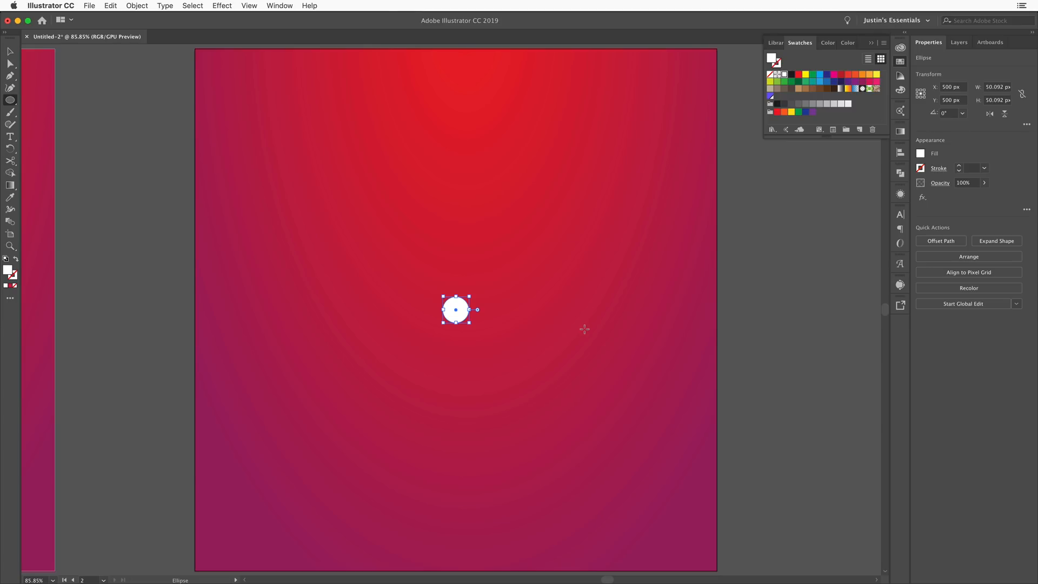
Step: Draw a vertical line about 211 px long straight up from the circle's centre with the Line Segment tool
left_click(10, 100)
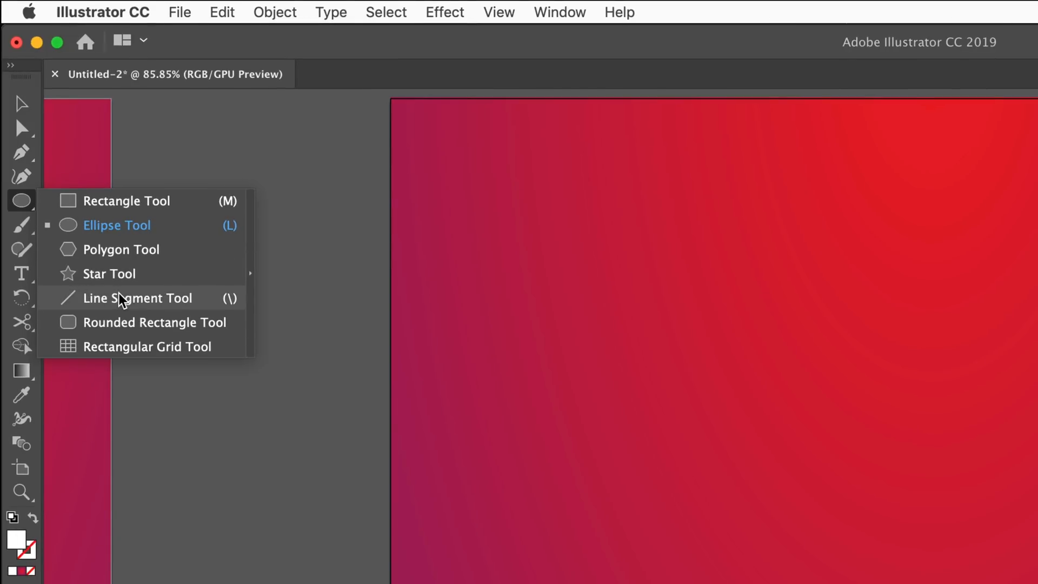
left_click(120, 299)
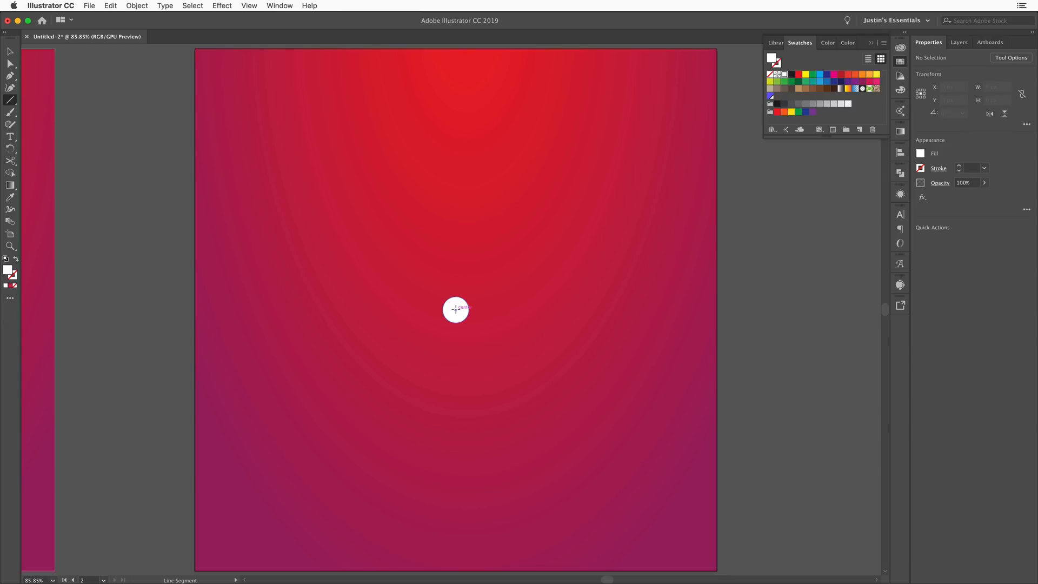
left_click_drag(455, 309, 457, 200)
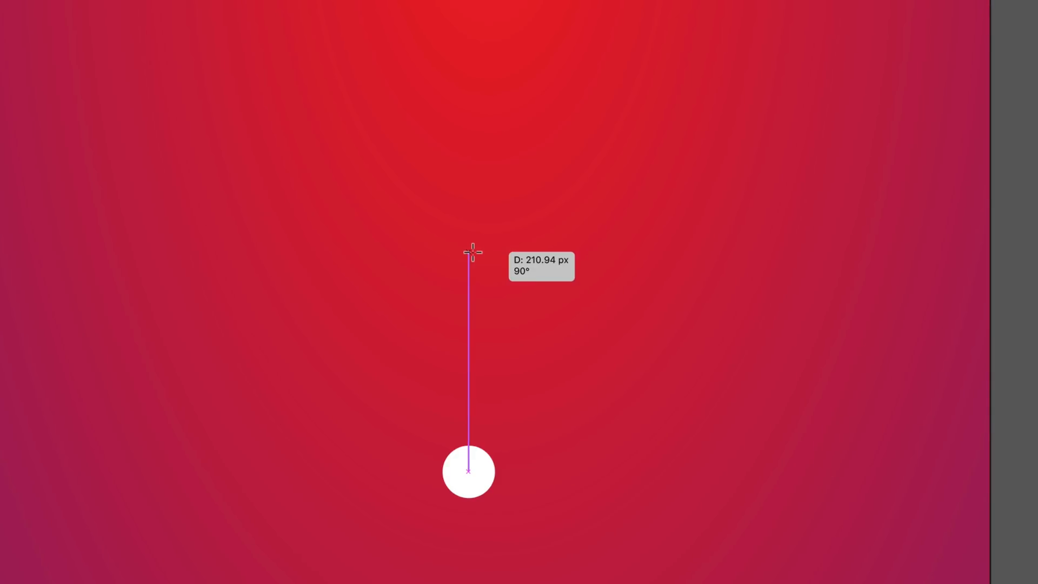
left_click_drag(472, 252, 472, 252)
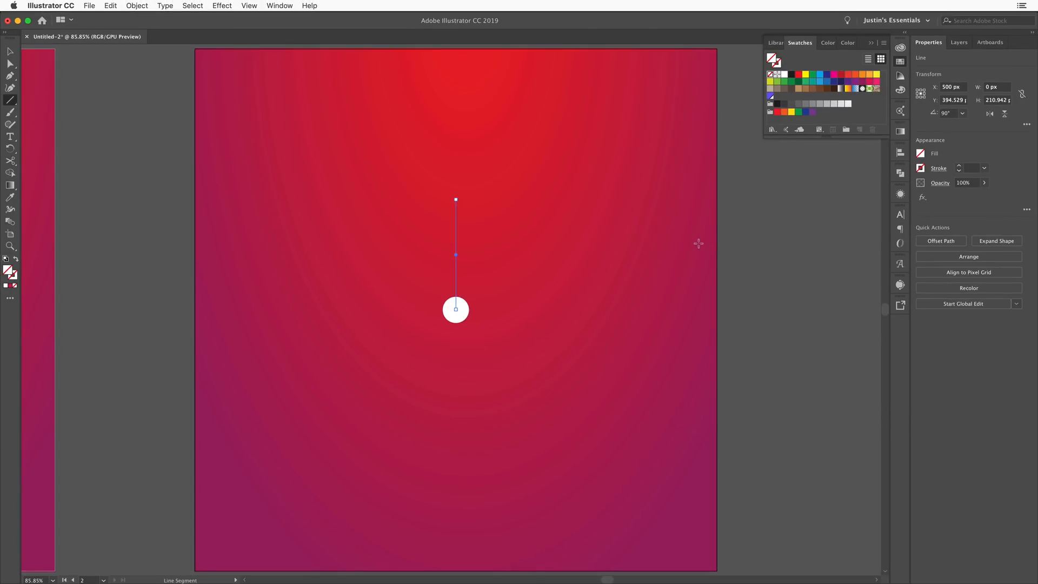
Step: Give the vertical line a 10 pt stroke
left_click(939, 170)
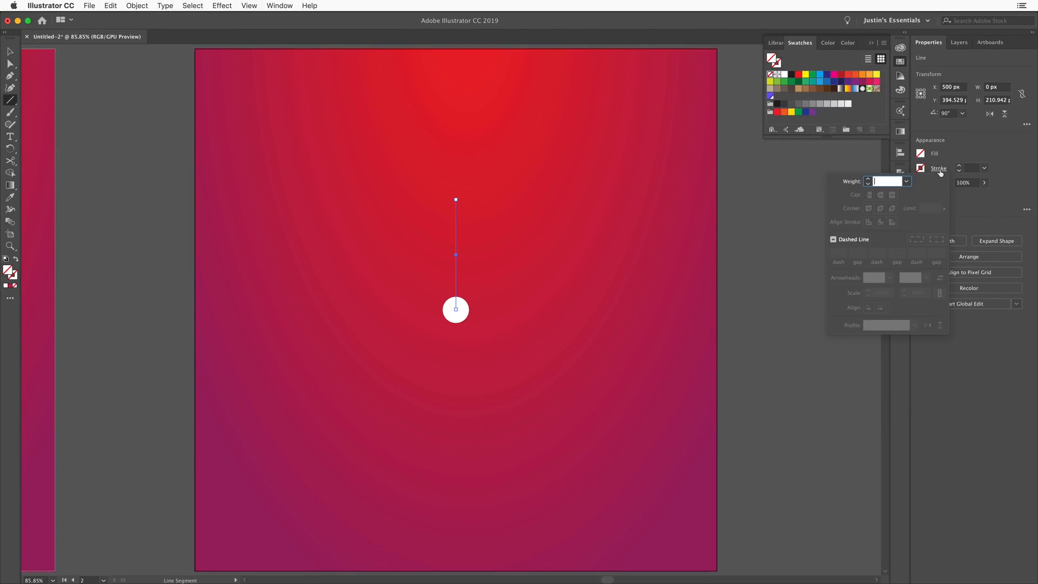
left_click(906, 181)
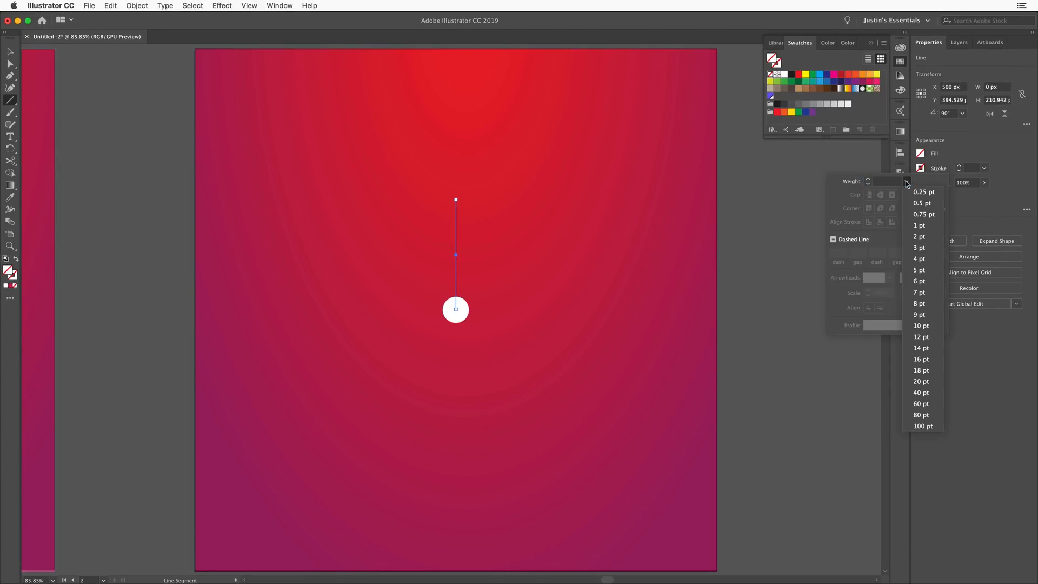
left_click(929, 329)
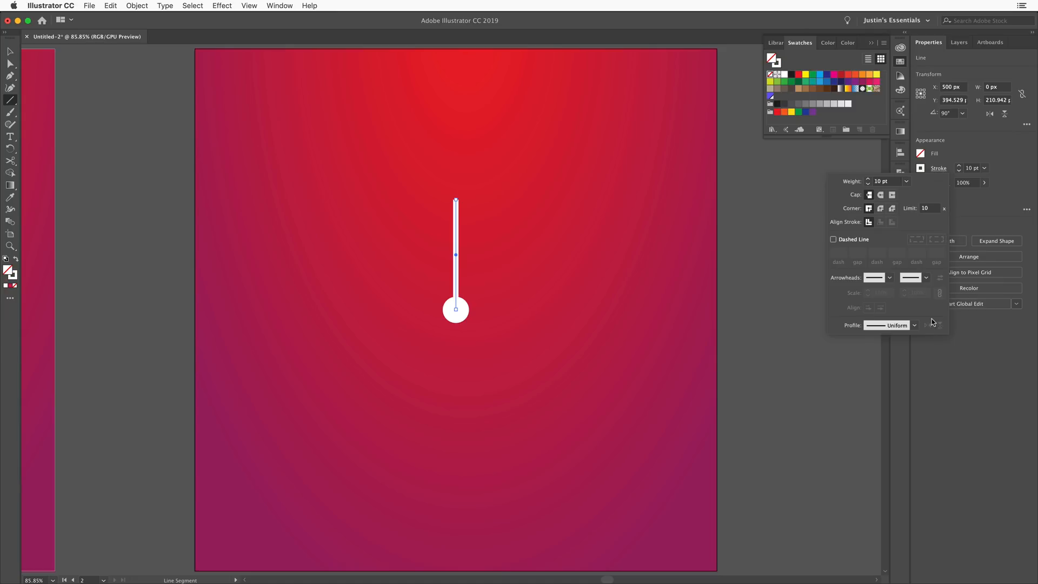
left_click(979, 147)
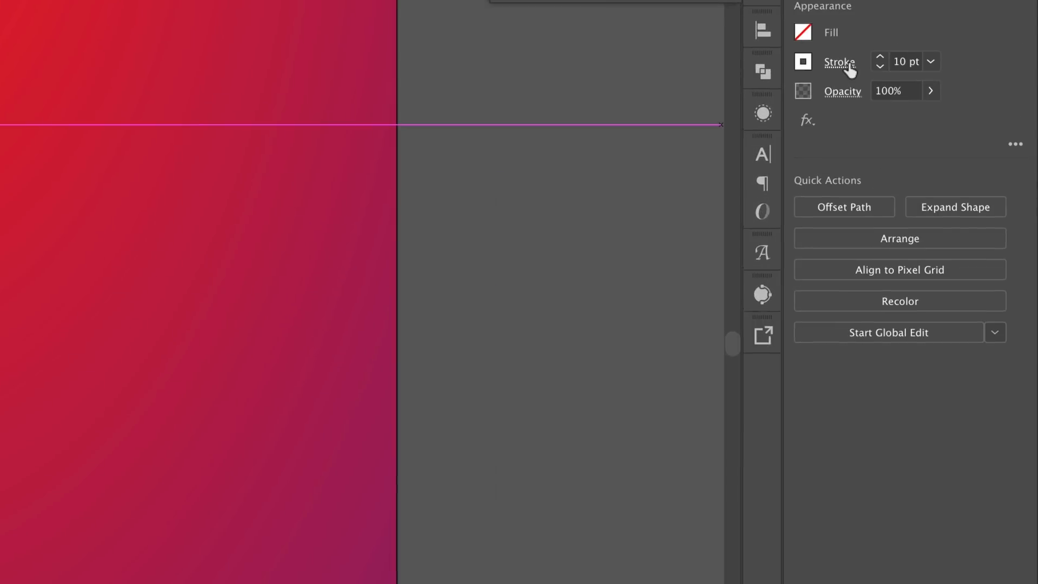
Step: Add the round Arrow 21 arrowhead to the line's end point and set the linked arrowhead scale to 40%
left_click(942, 168)
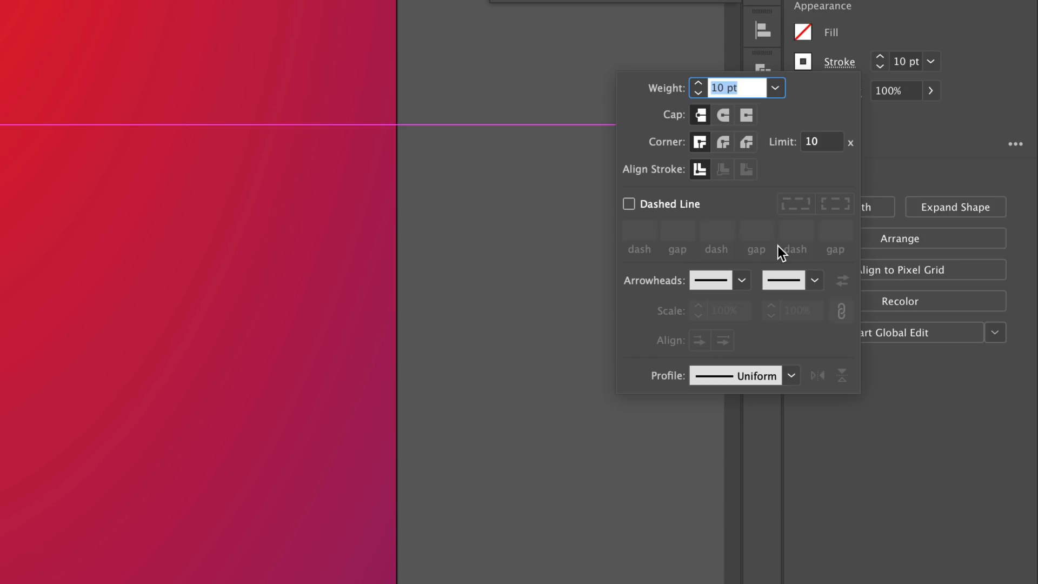
left_click(814, 280)
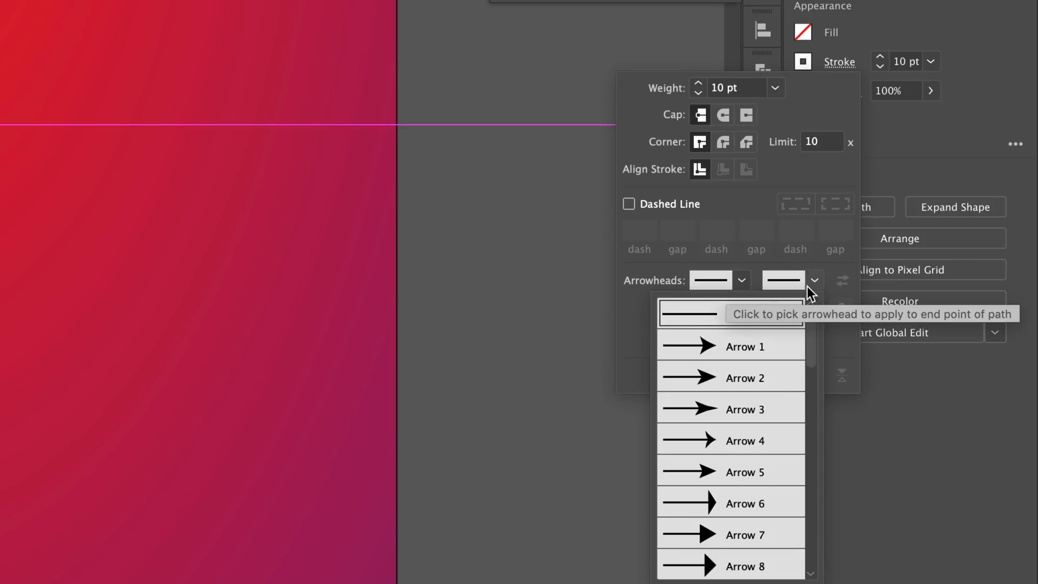
scroll(774, 384, "down", 3)
scroll(775, 385, "down", 3)
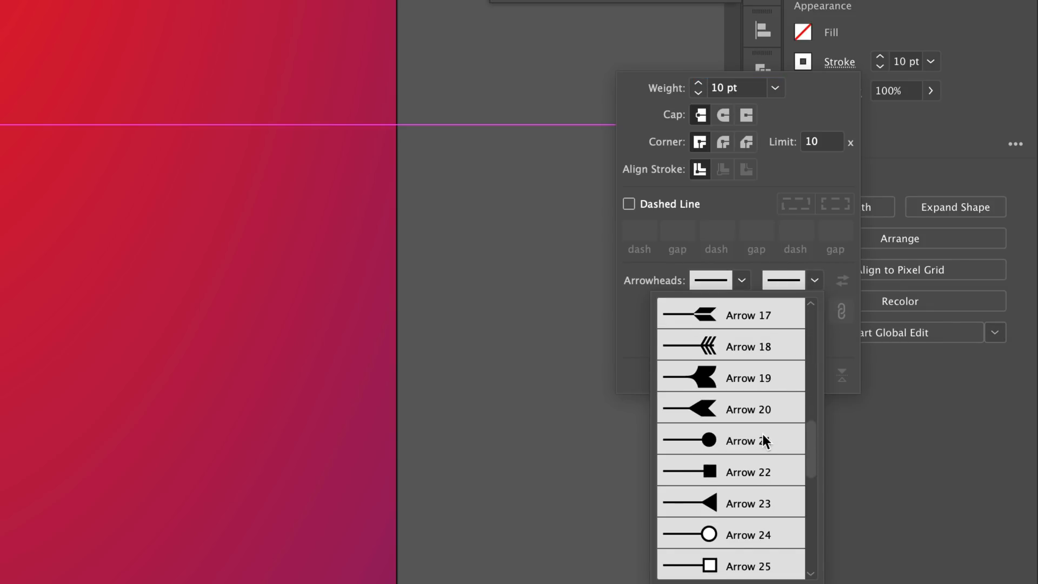
left_click(762, 434)
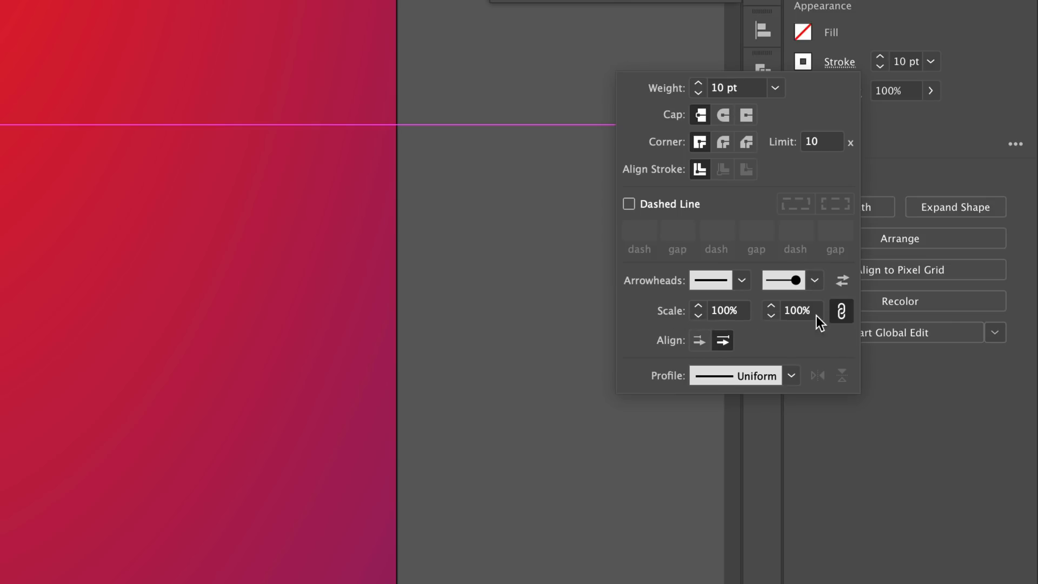
left_click(842, 318)
left_click_drag(699, 317, 699, 317)
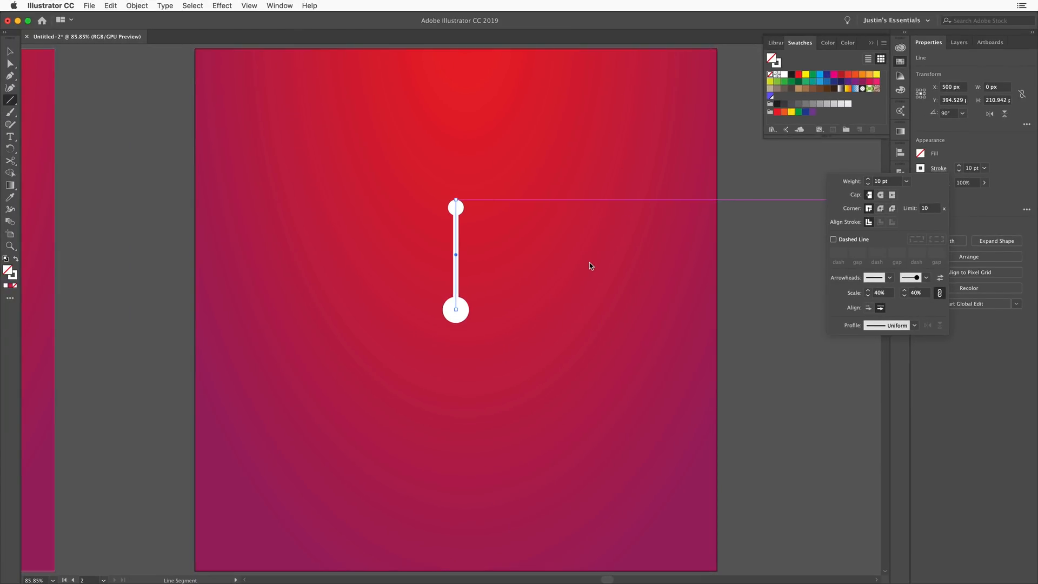
Step: Draw a 45° branch about 38 px wide off the stem's upper right side and copy it twice downward, about 32 px apart
left_click(10, 101)
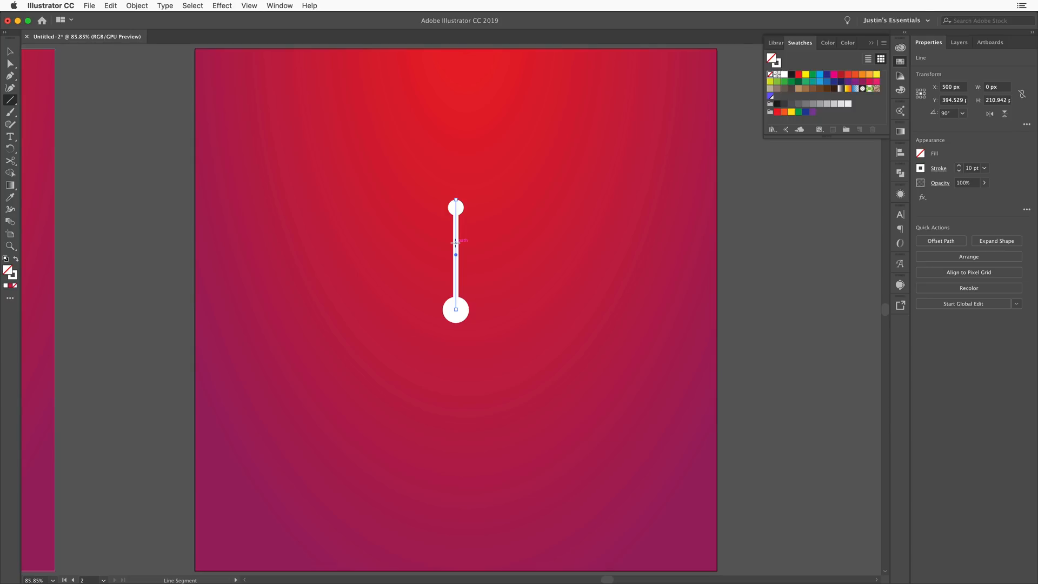
left_click_drag(456, 242, 476, 223)
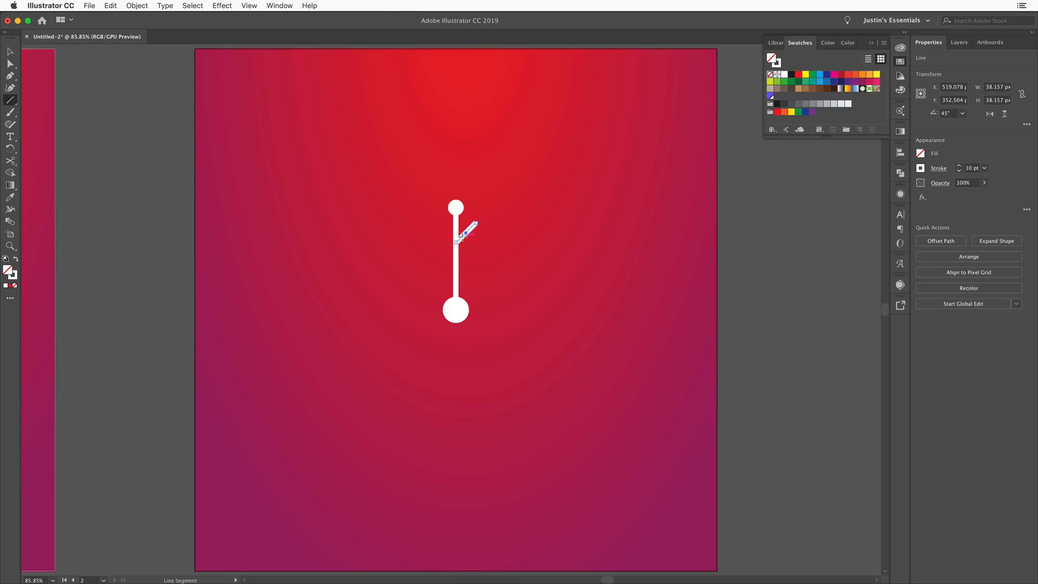
key("v")
left_click_drag(464, 239, 464, 255)
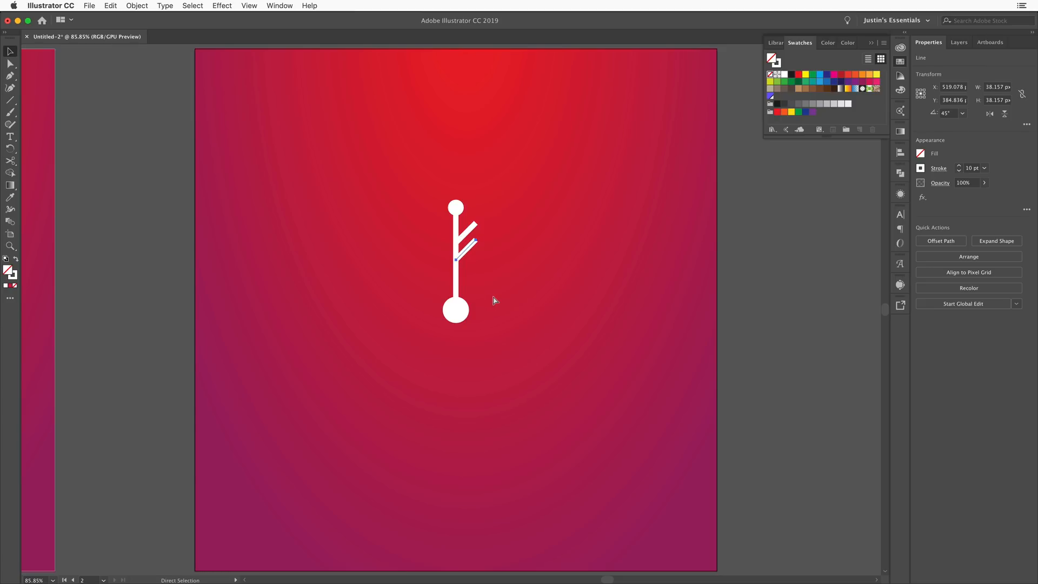
key("super+d")
left_click(506, 263)
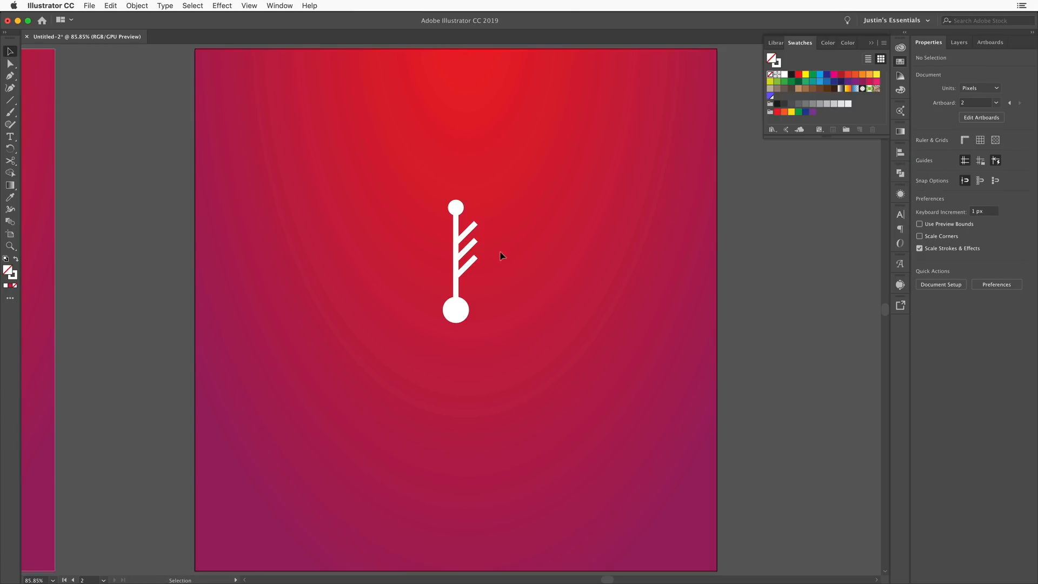
Step: Reflect a copy of the three branches across the vertical axis and place it against the left side of the stem
left_click_drag(470, 264, 472, 279)
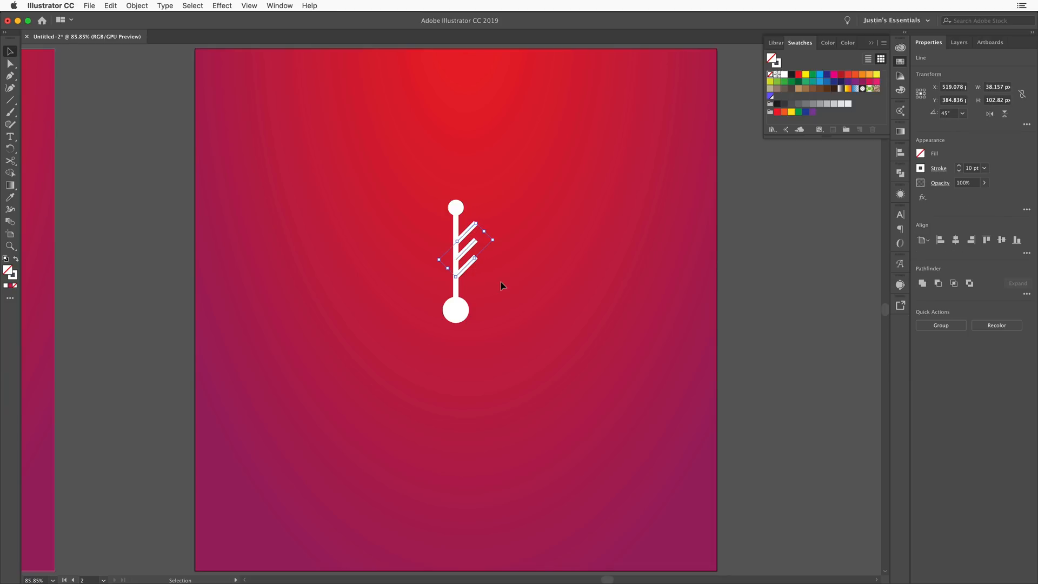
right_click(469, 266)
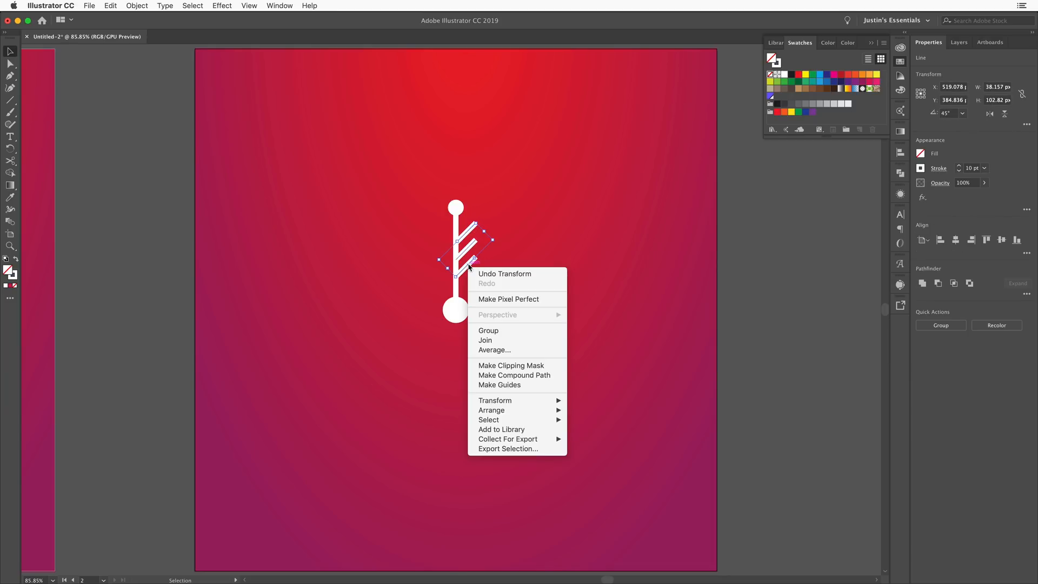
mouse_move(511, 401)
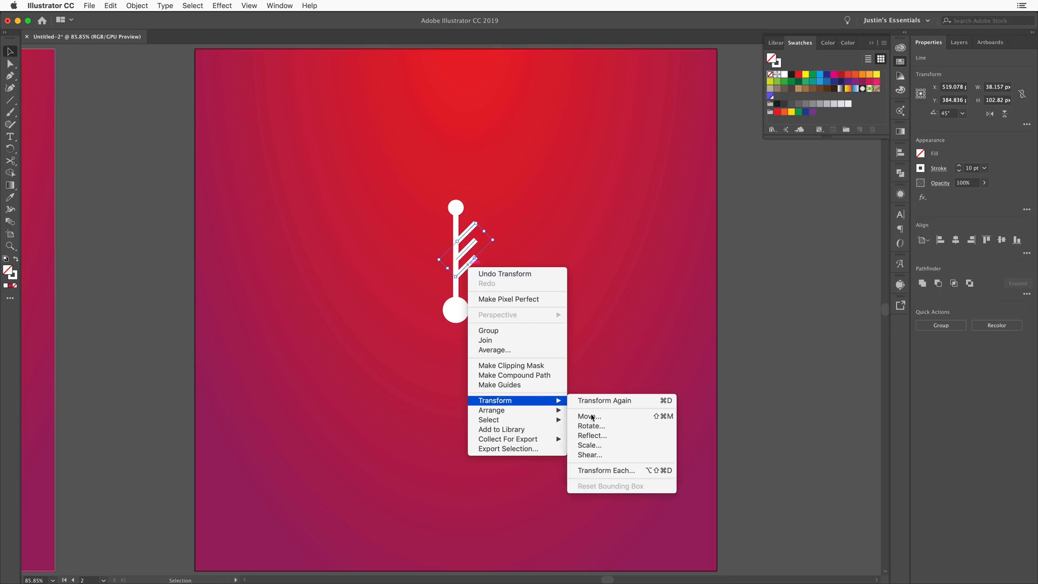
left_click(595, 435)
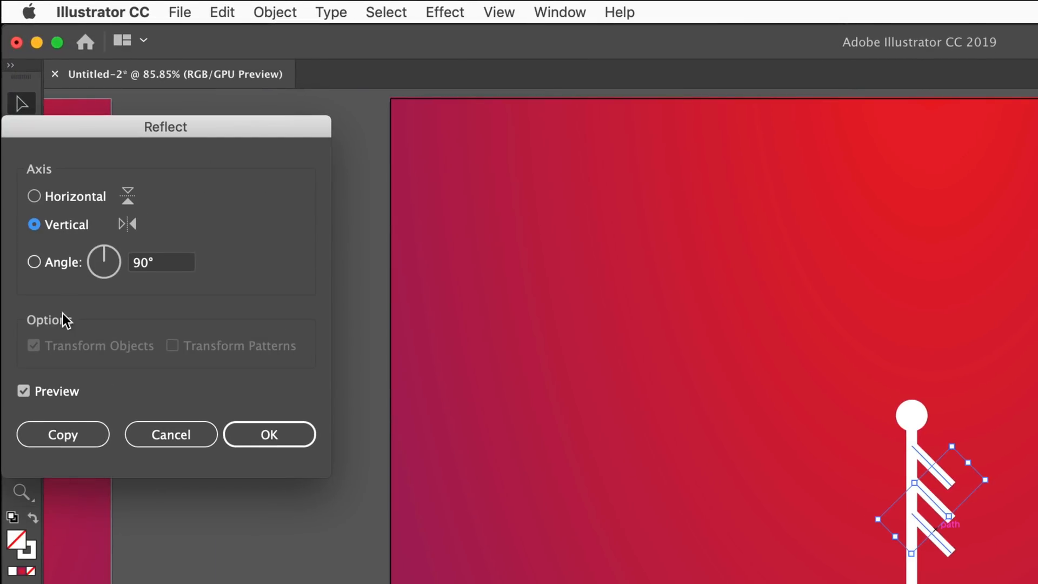
left_click(79, 432)
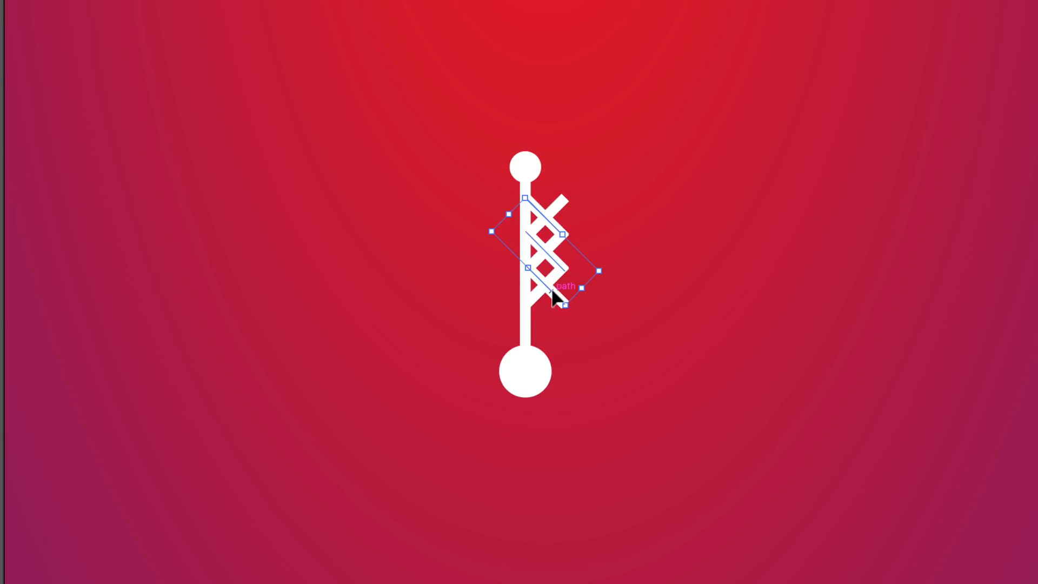
left_click_drag(559, 294, 512, 292)
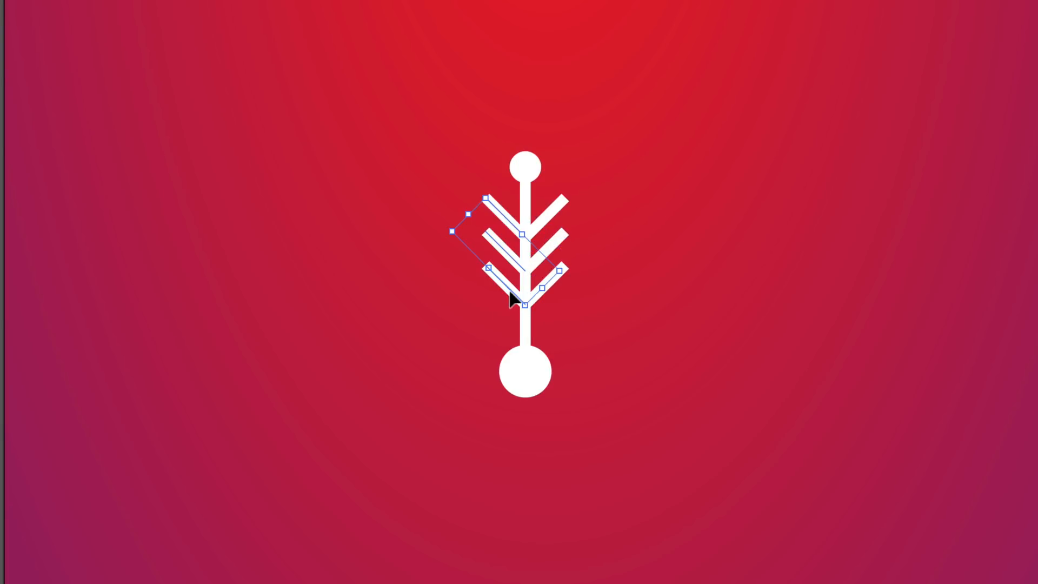
left_click(637, 296)
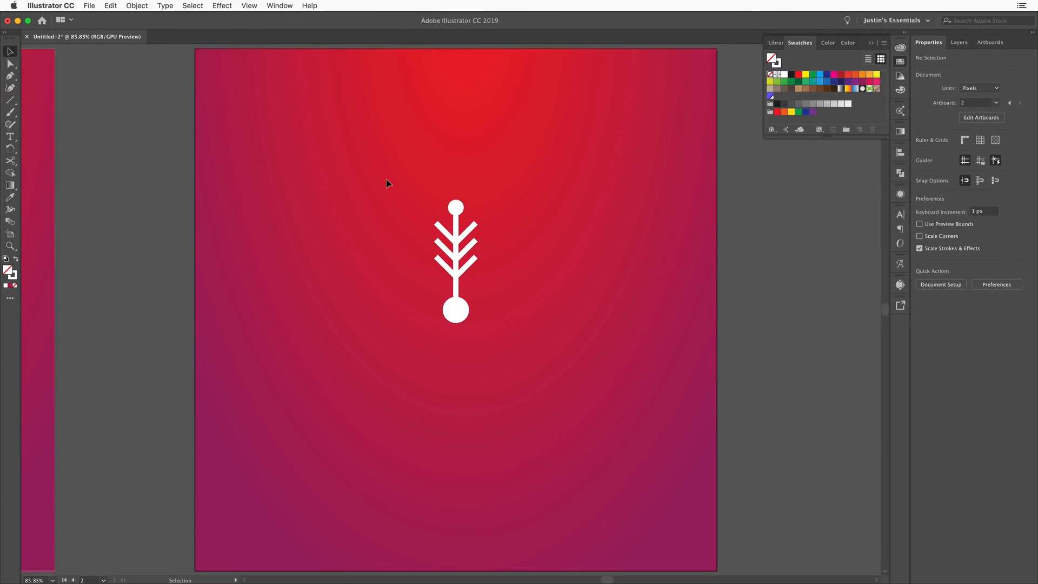
Step: Rotate a copy of the whole snowflake arm 45° clockwise around the centre of the circle
left_click_drag(386, 183, 519, 285)
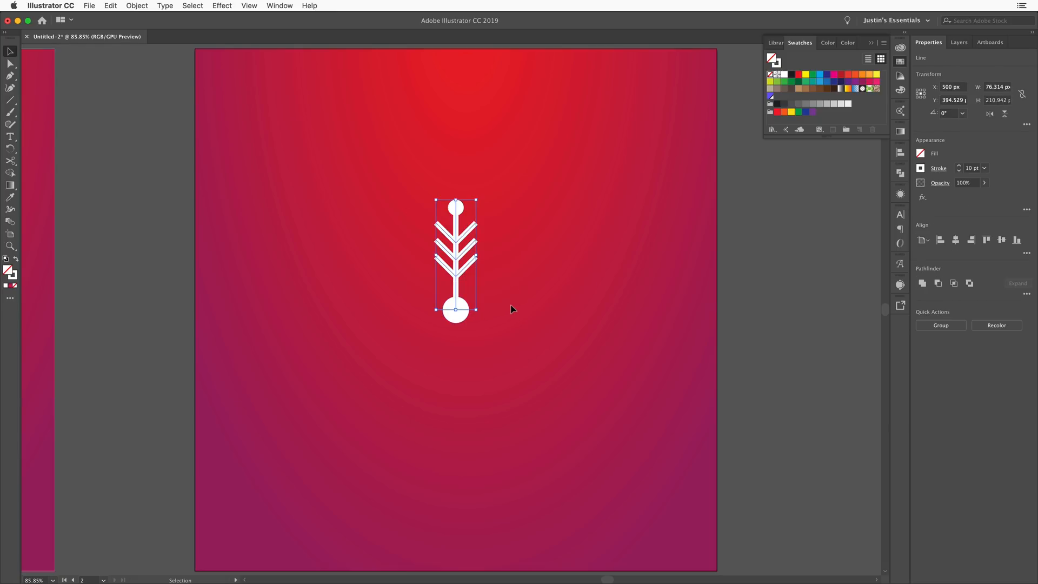
key("r")
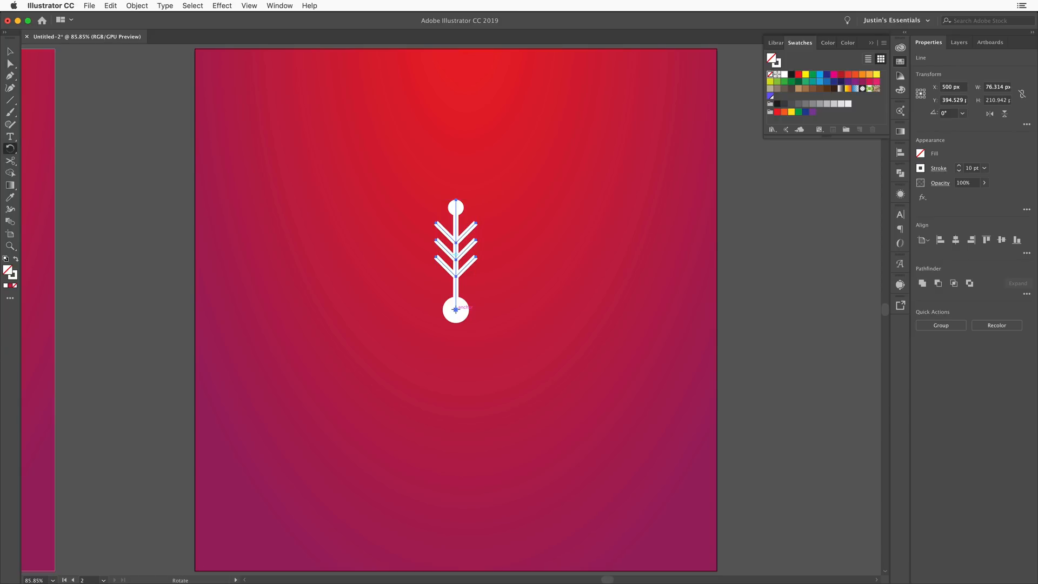
left_click(456, 309)
left_click_drag(457, 210, 502, 223)
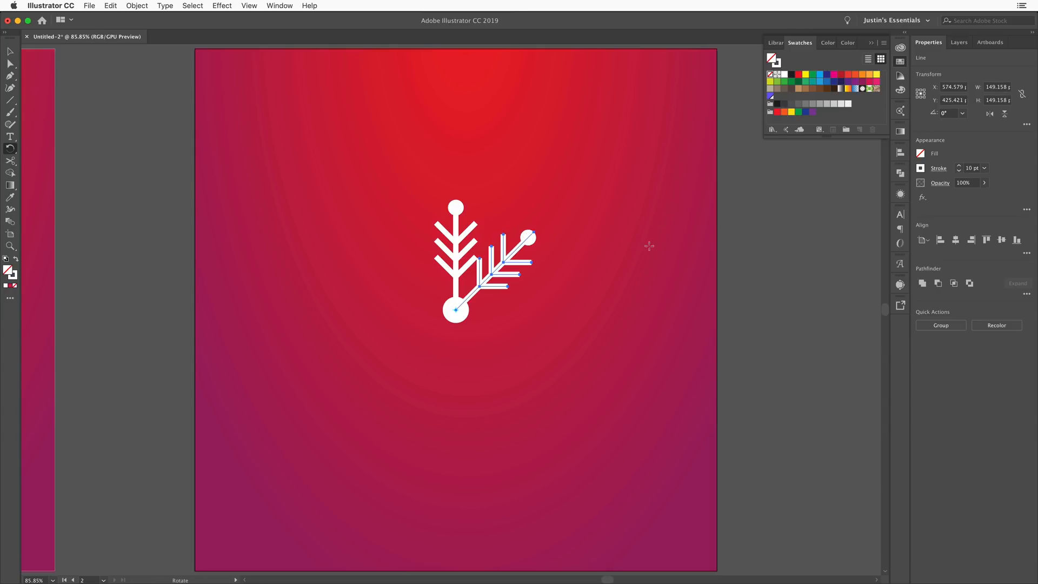
Step: Repeat the 45° rotated copy six more times to complete the eight-armed snowflake, and deselect it
key("v")
key("super+d")
key("super+d")
key("super+d")
key("super+d")
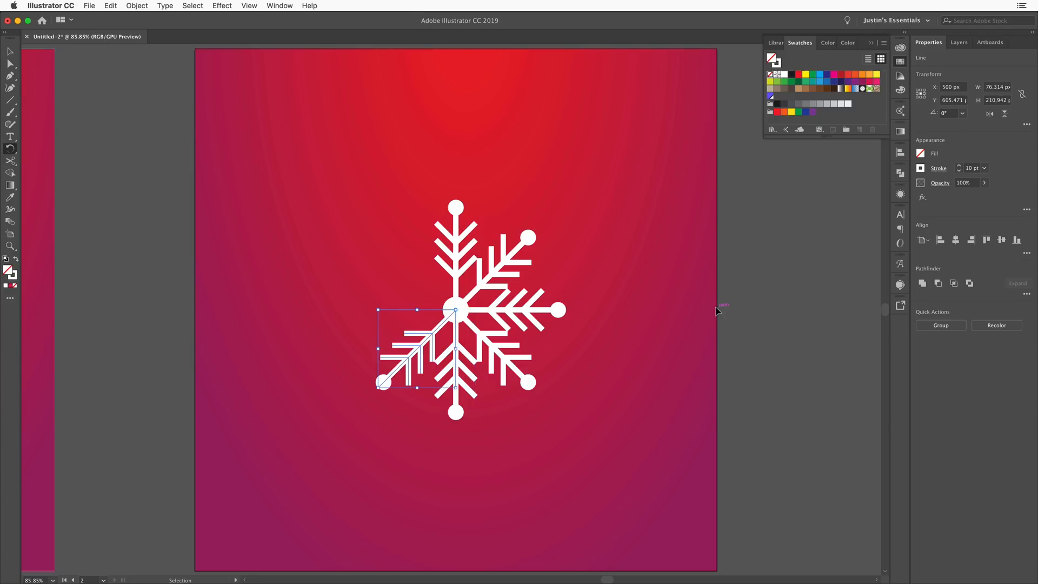
key("super+d")
key("super+d")
key("r")
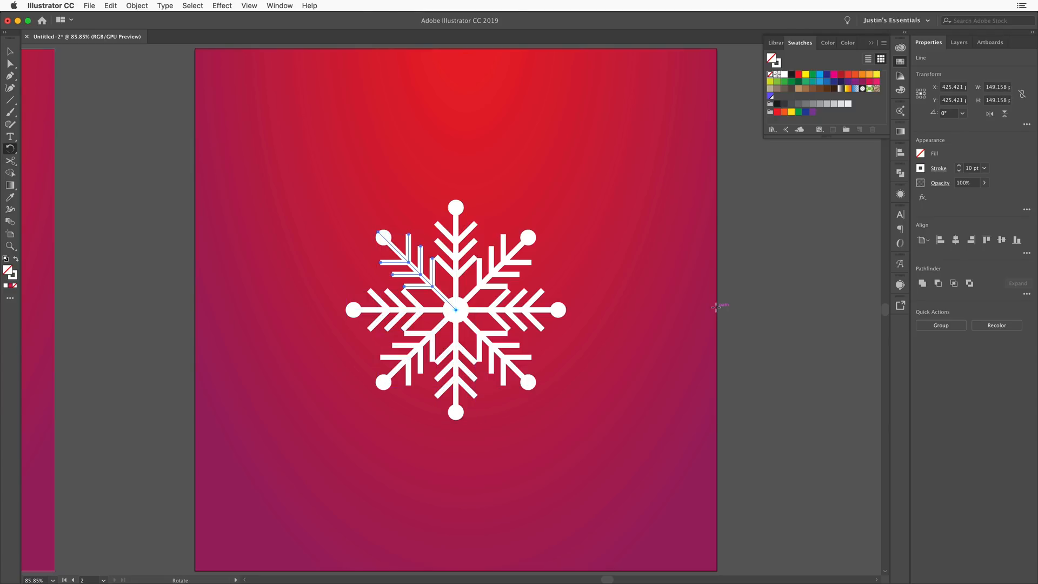
key("v")
left_click(744, 311)
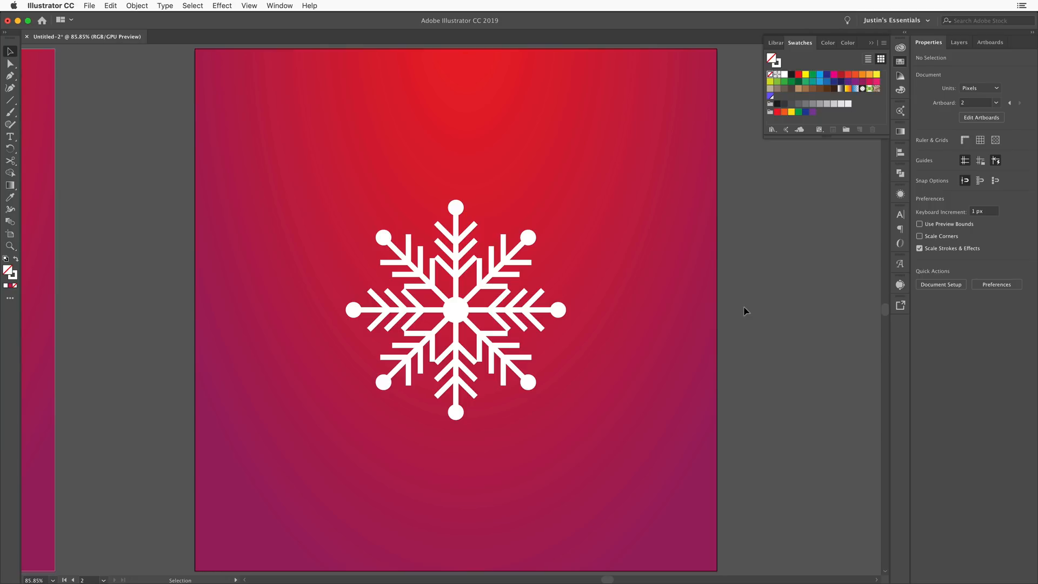
scroll(744, 311, "up", 1)
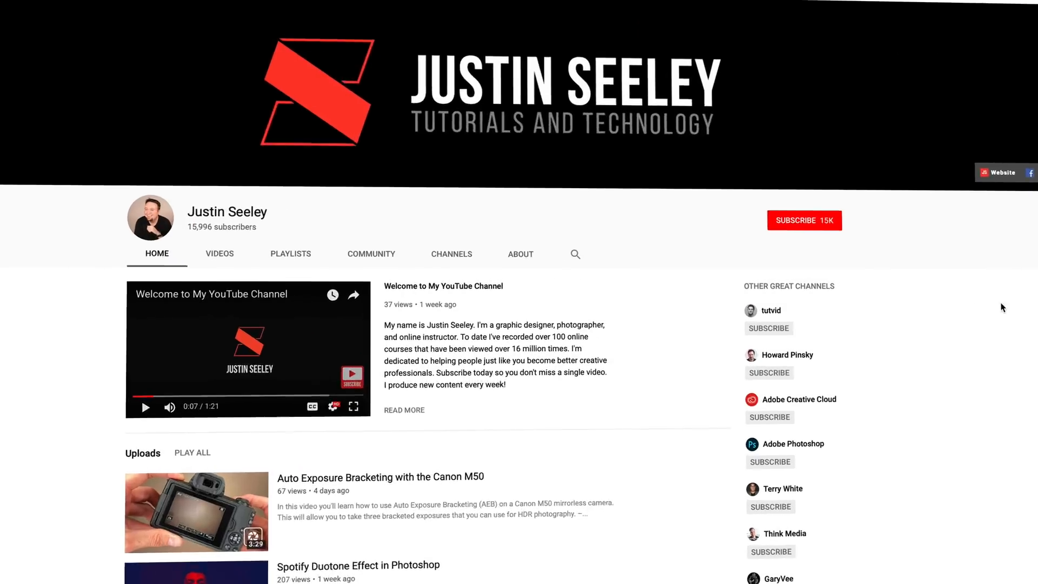
Step: On the tutorial author's YouTube channel page, subscribe to the channel and turn on its notifications
left_click(804, 220)
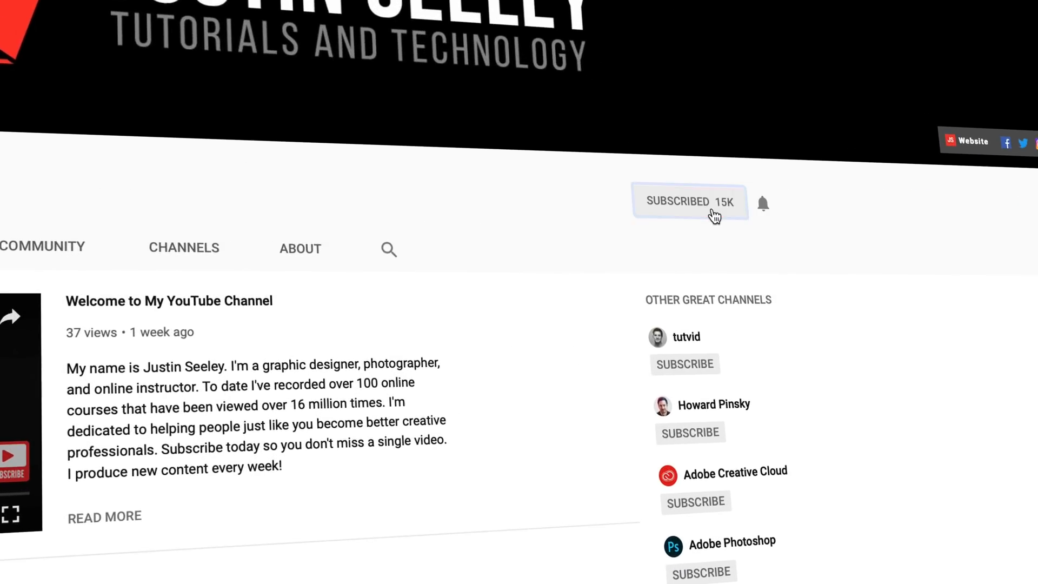
left_click(770, 214)
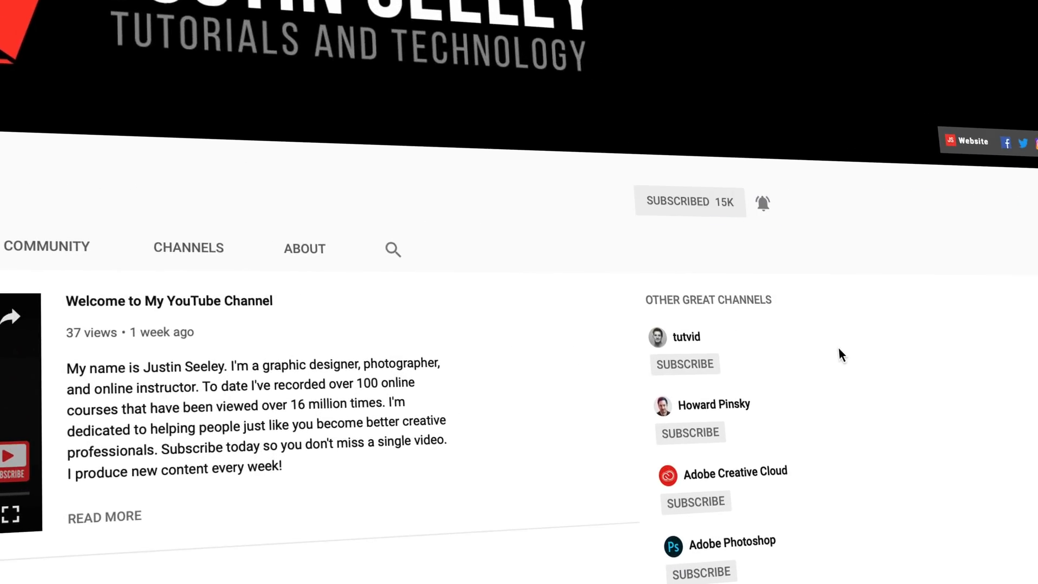